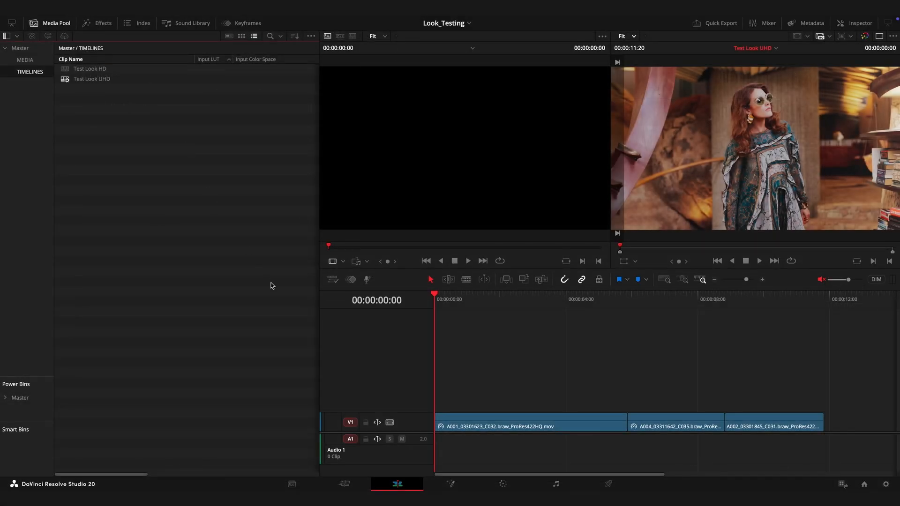
# Switch to the Color page and scrub along the timeline through the graded clips
pyautogui.click(500, 487)
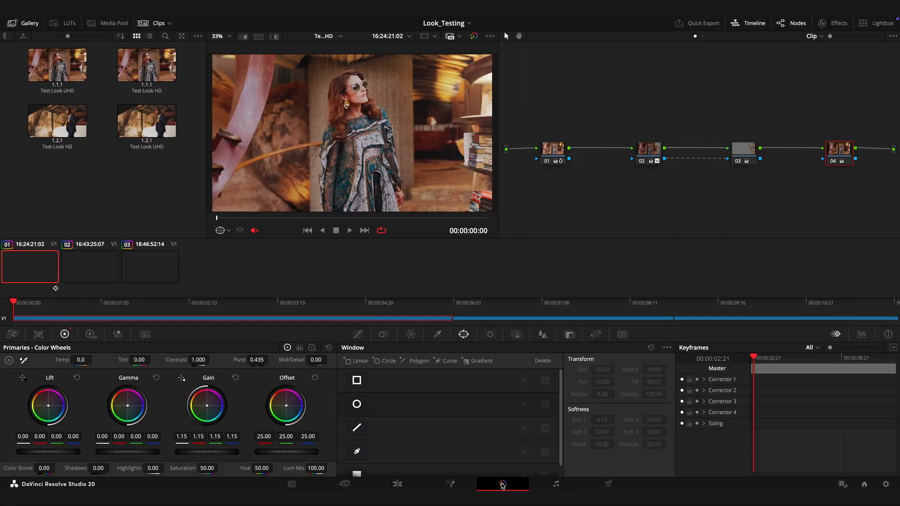
pyautogui.moveTo(287, 320); pyautogui.dragTo(651, 326)
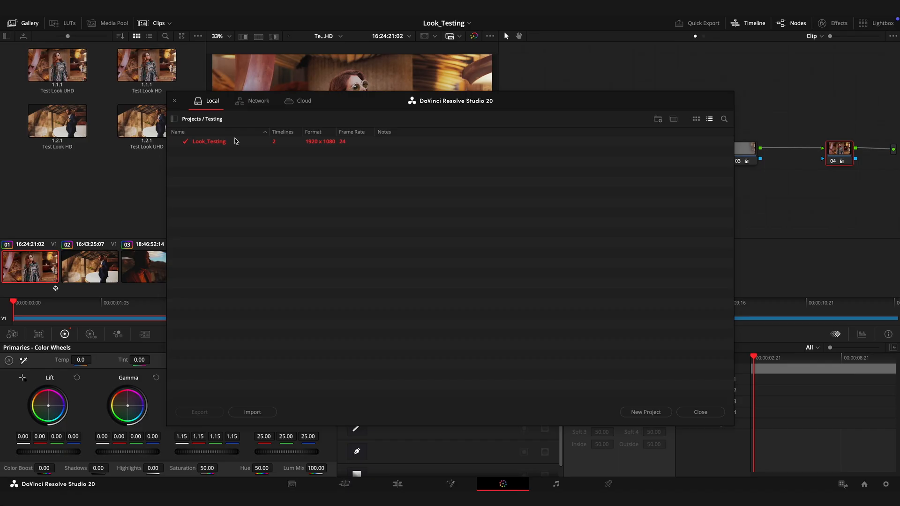
# Export the Look_Testing project as Look_Development.drp to the EXPORT folder
pyautogui.rightClick(235, 140)
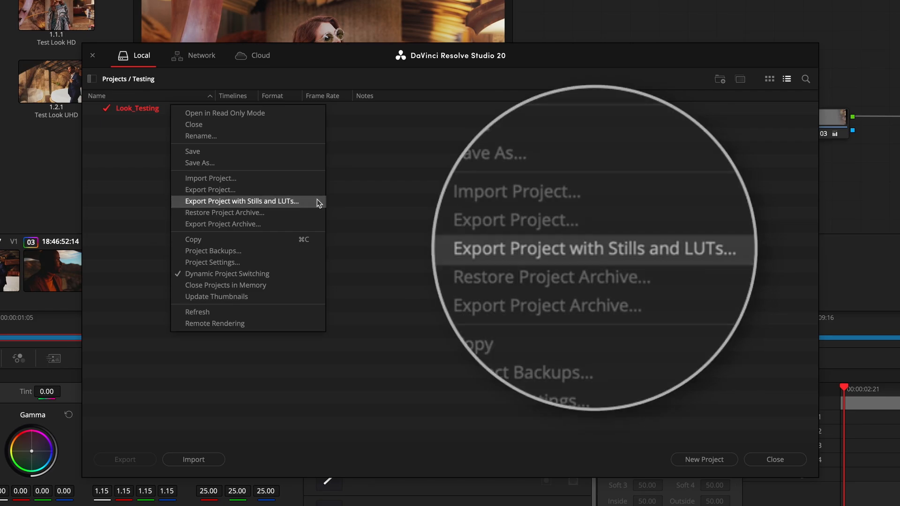
pyautogui.click(317, 201)
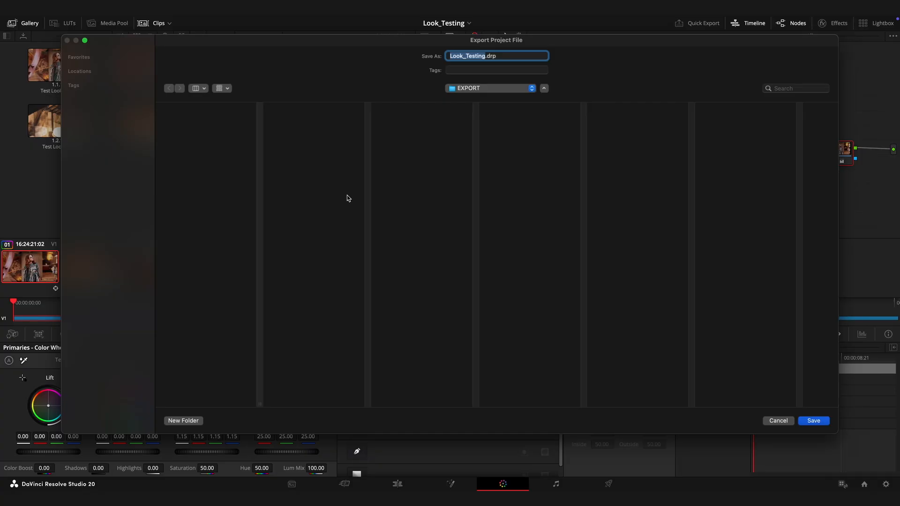
pyautogui.write('Look_Development')
pyautogui.press('Return')
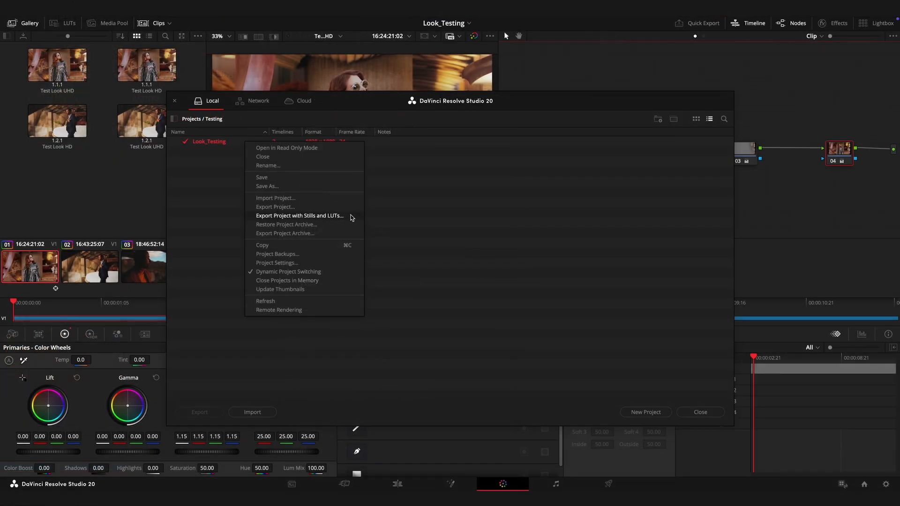
# Export Look_Testing with stills and LUTs as Look_Development_Stills_LUTs.drp to the EXPORT folder, and select the exported file in Finder
pyautogui.click(353, 216)
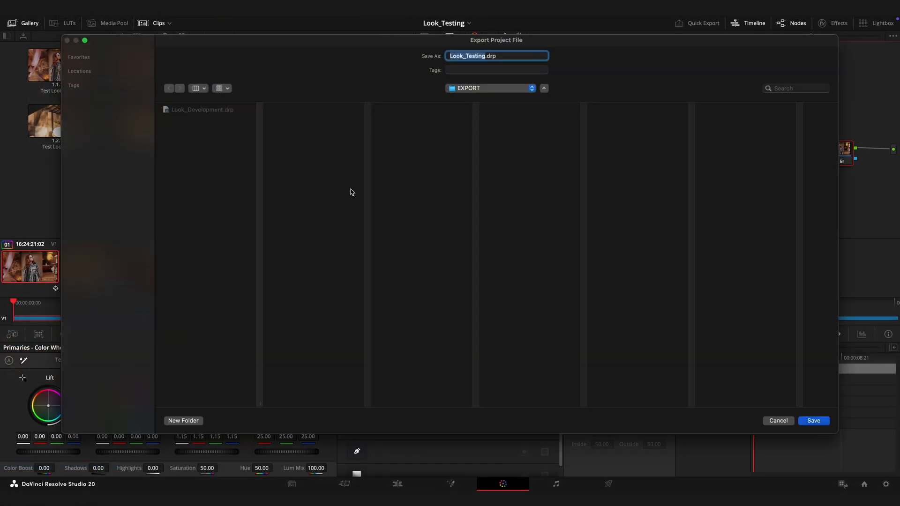
pyautogui.write('Look_Development_Stills_LUTs')
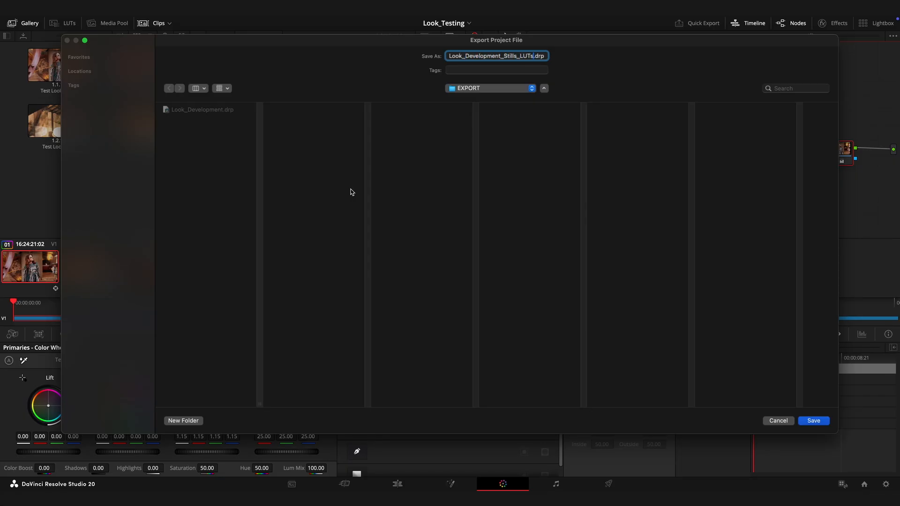
pyautogui.press('Return')
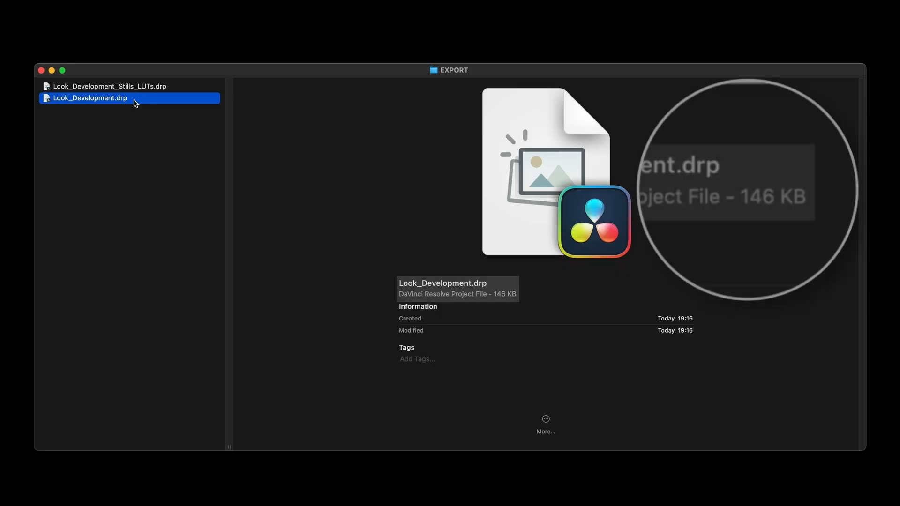
pyautogui.click(112, 88)
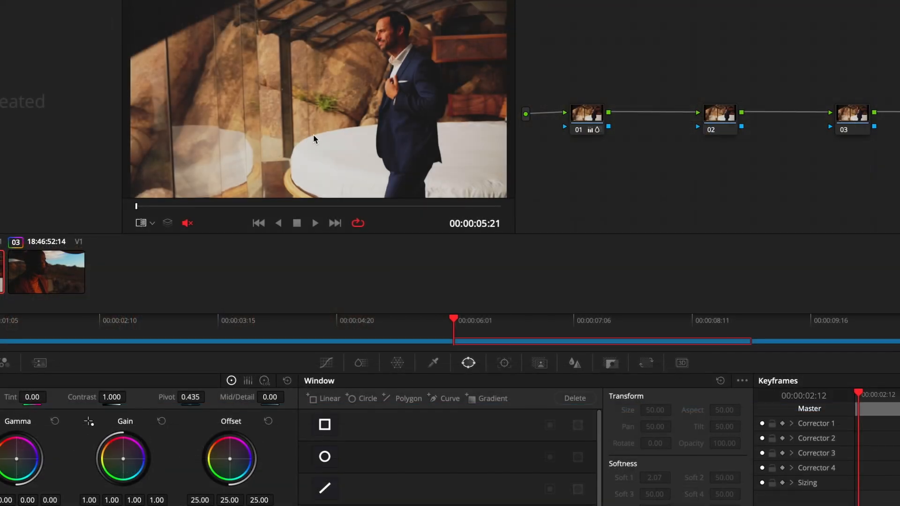
# Grab a still from the viewer for the graded clip of the man in the suit
pyautogui.rightClick(319, 135)
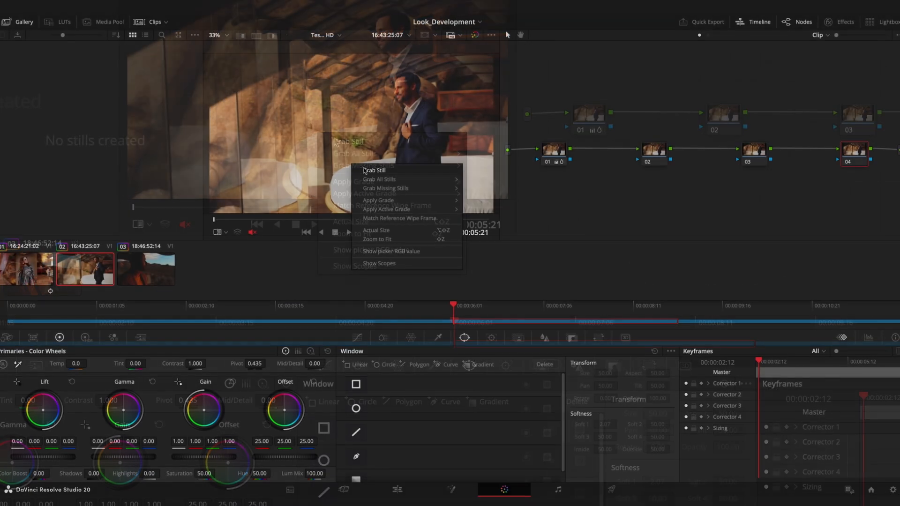
pyautogui.click(364, 170)
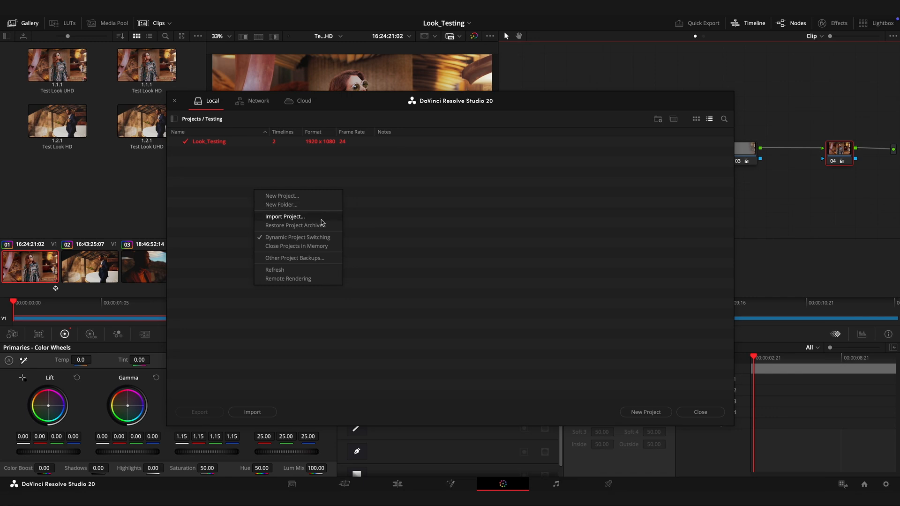
# Import Look_Development.drp from the EXPORT folder into the Testing project folder and open the Look_Development project
pyautogui.click(285, 216)
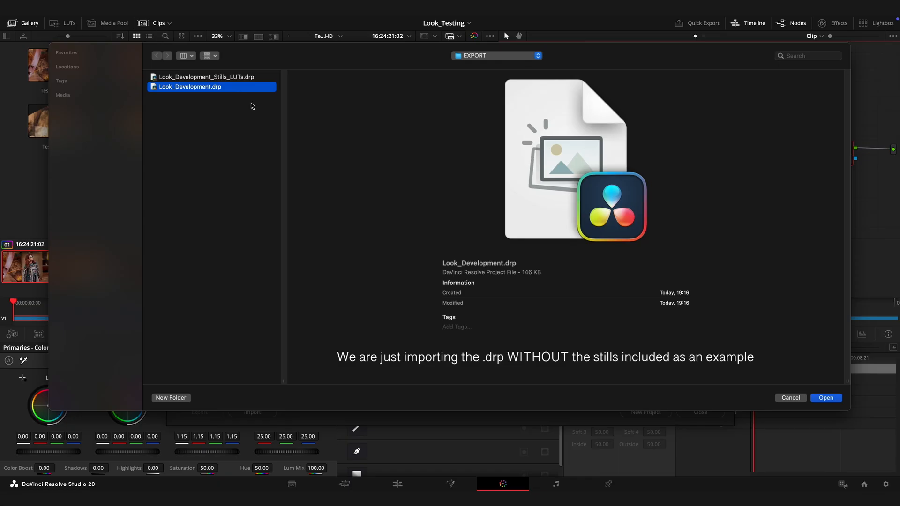
pyautogui.click(829, 398)
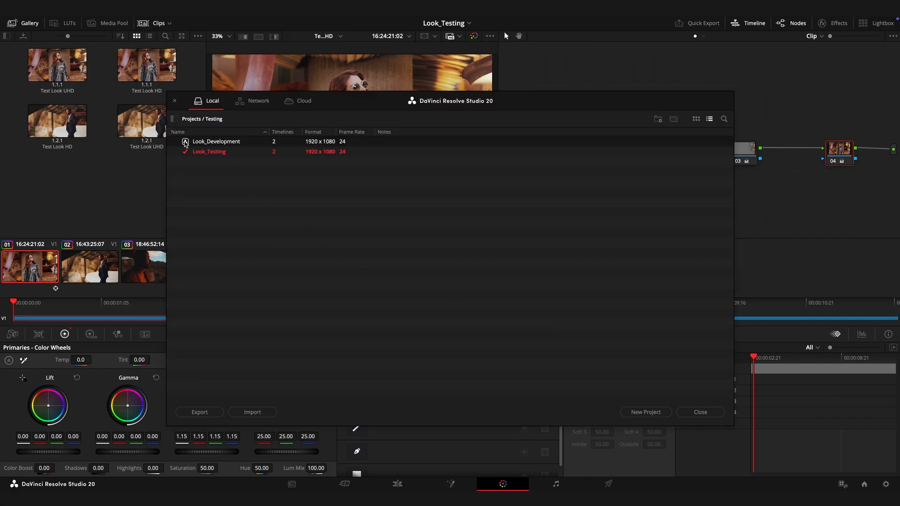
pyautogui.doubleClick(186, 142)
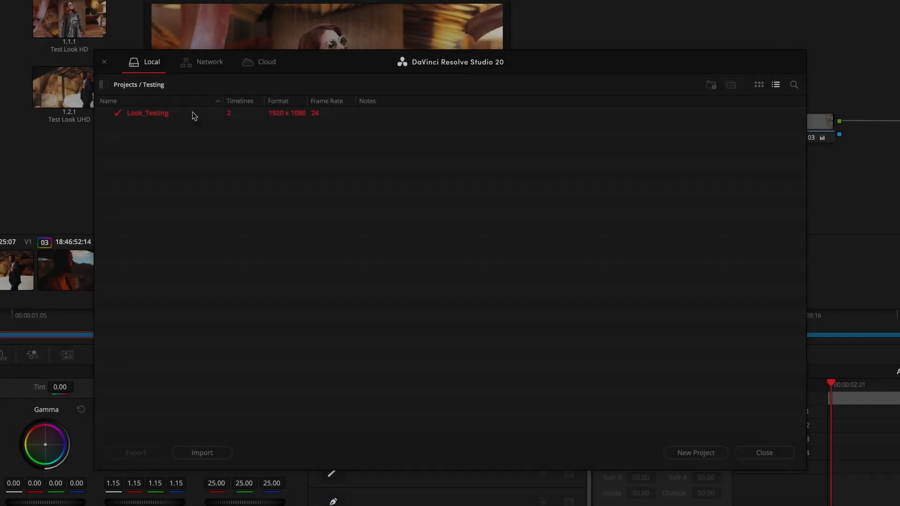
pyautogui.rightClick(192, 112)
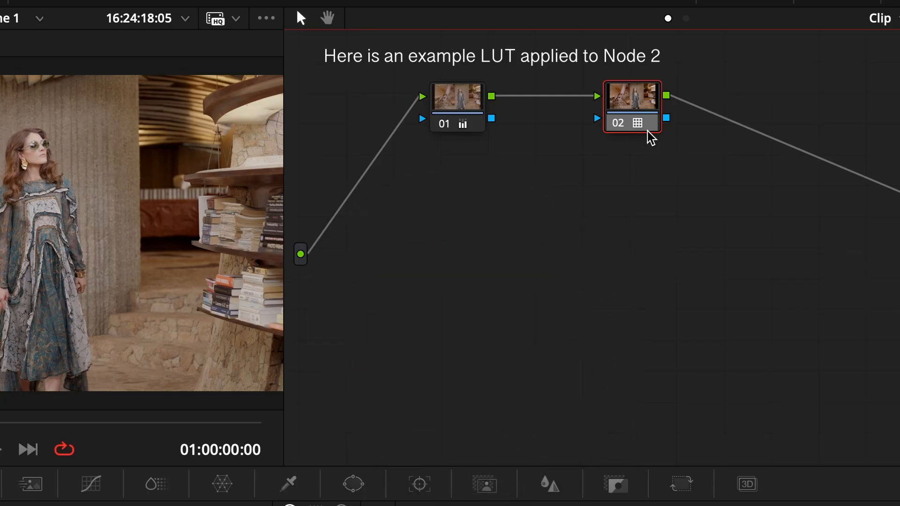
# Inspect the LUT choices for node 02 down to the TESTS folder
pyautogui.rightClick(650, 137)
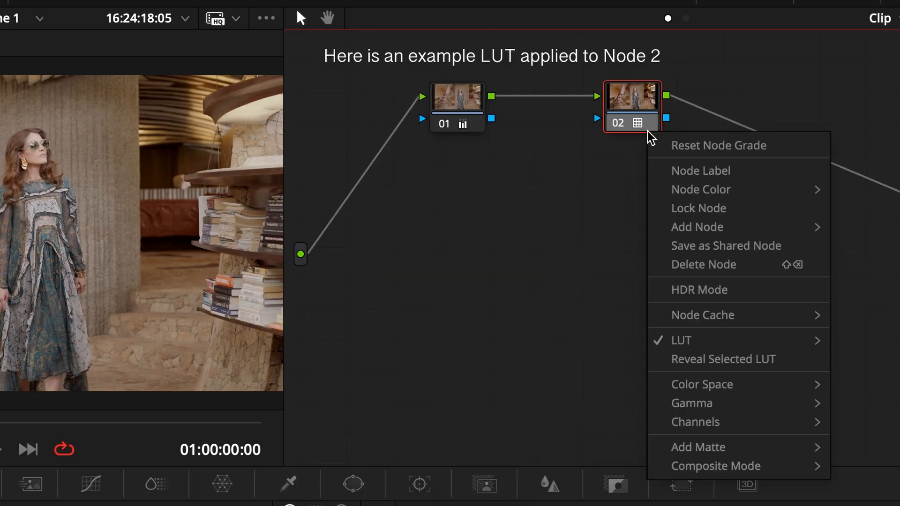
pyautogui.moveTo(663, 344)
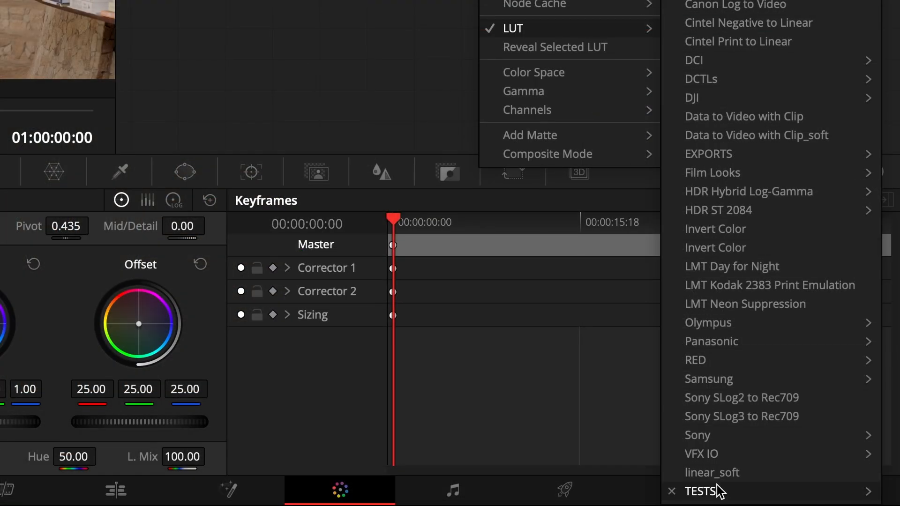
pyautogui.moveTo(717, 489)
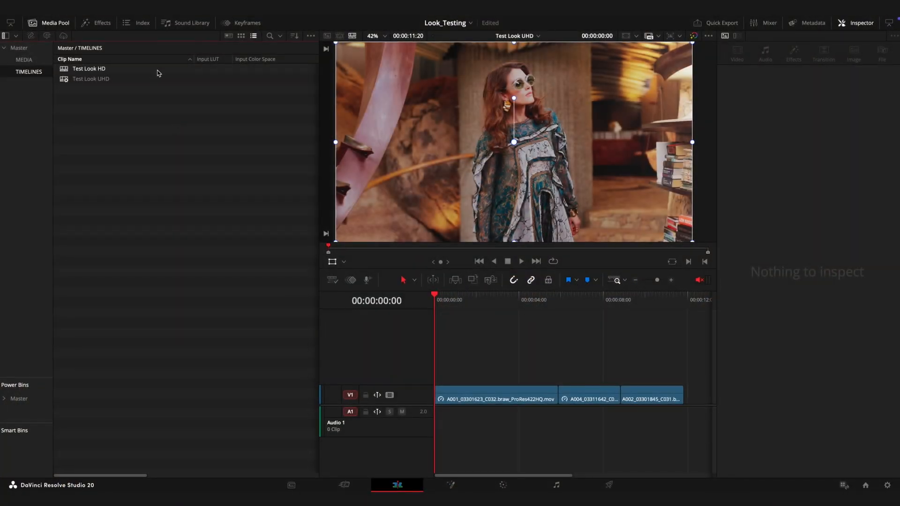
# Export the Test Look HD timeline as Test Look HD_edit.drt to the EXPORT folder, and select the exported file in Finder
pyautogui.click(156, 69)
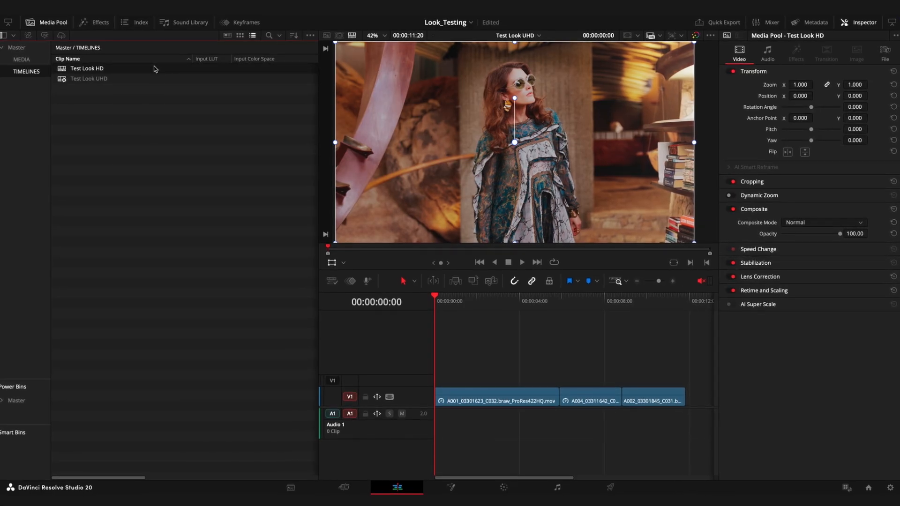
pyautogui.rightClick(155, 69)
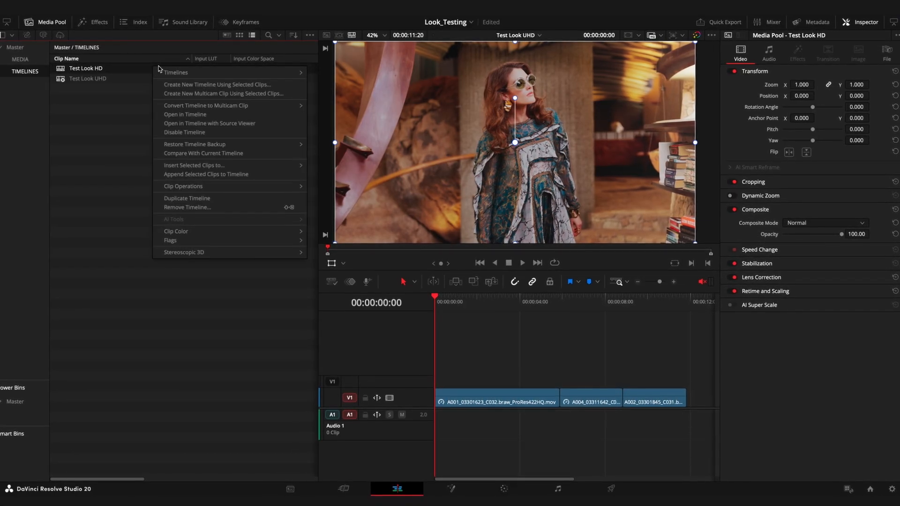
pyautogui.moveTo(237, 74)
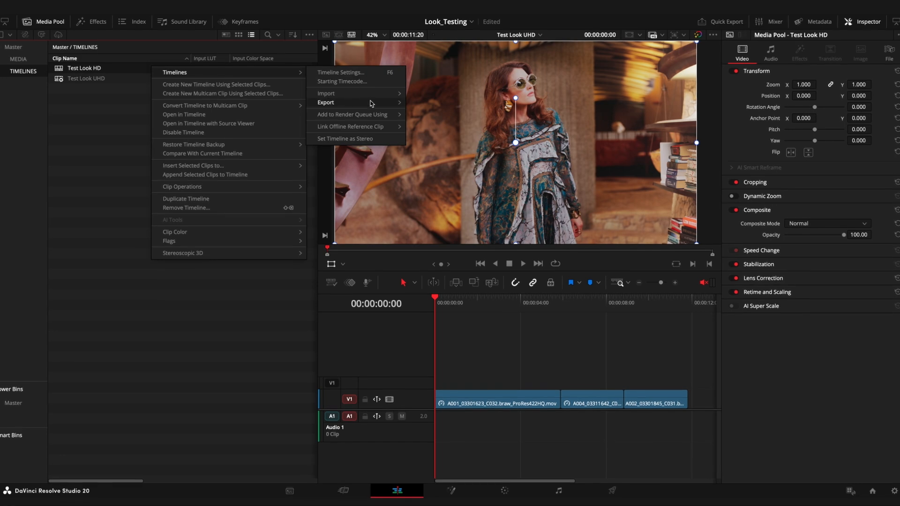
pyautogui.moveTo(370, 102)
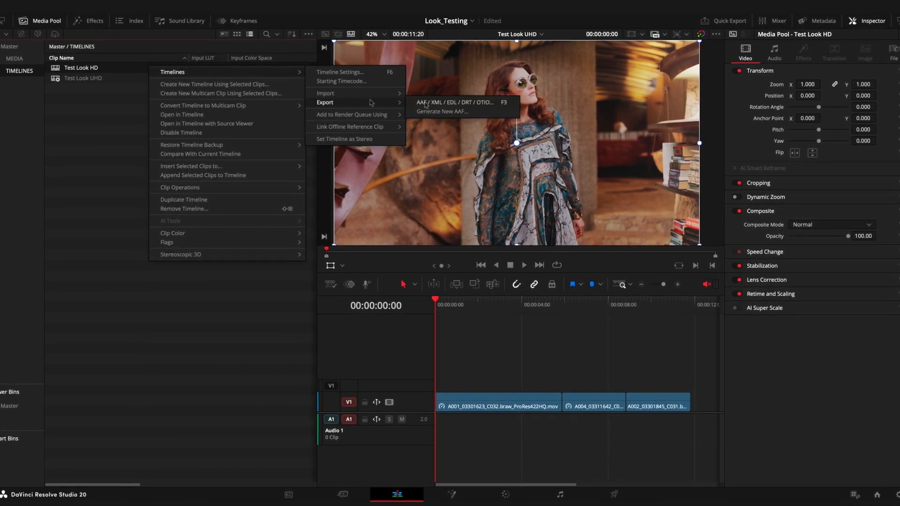
pyautogui.click(426, 104)
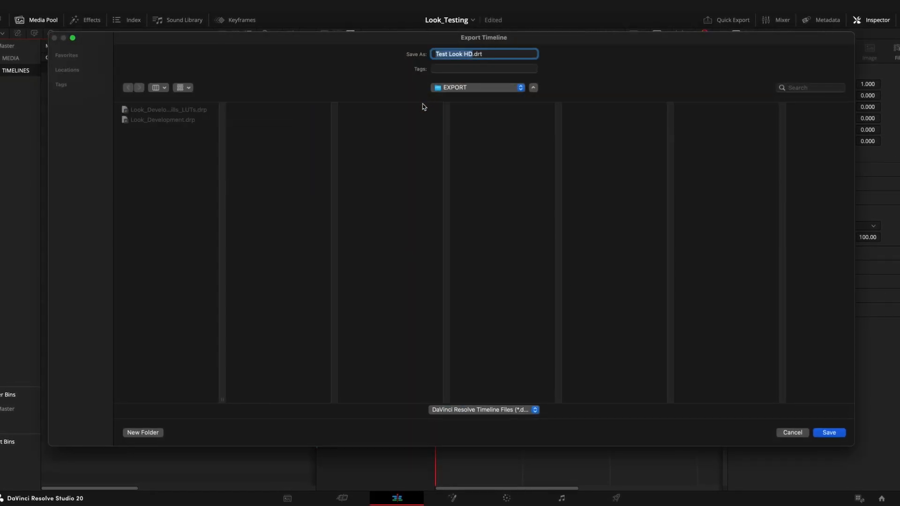
pyautogui.press('Right')
pyautogui.write('_ed')
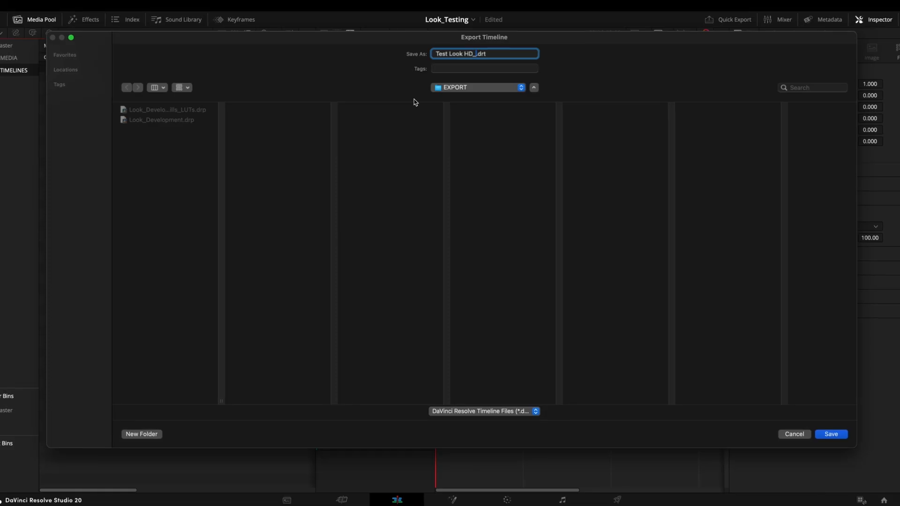
pyautogui.write('it')
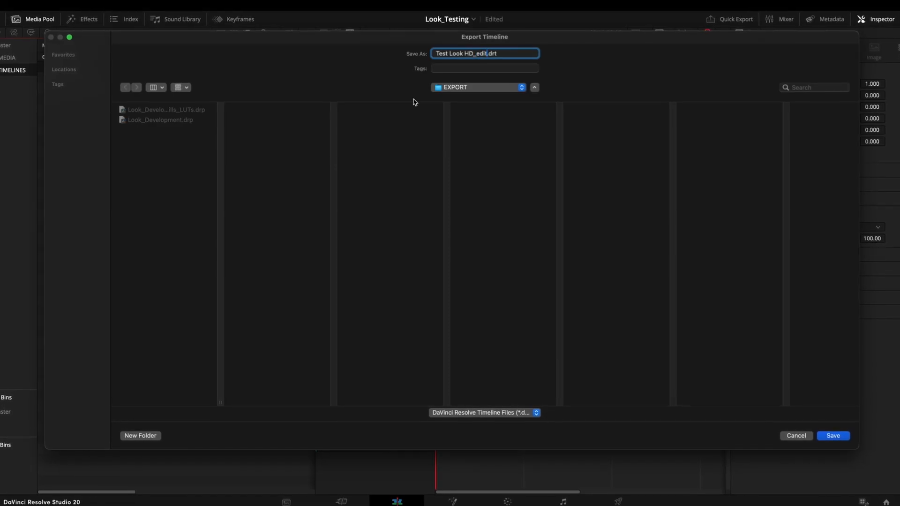
pyautogui.click(834, 436)
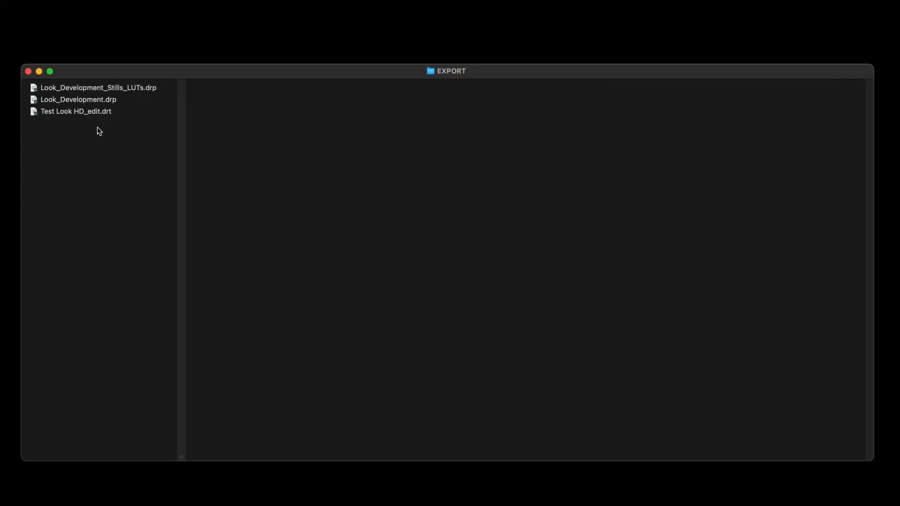
pyautogui.click(79, 112)
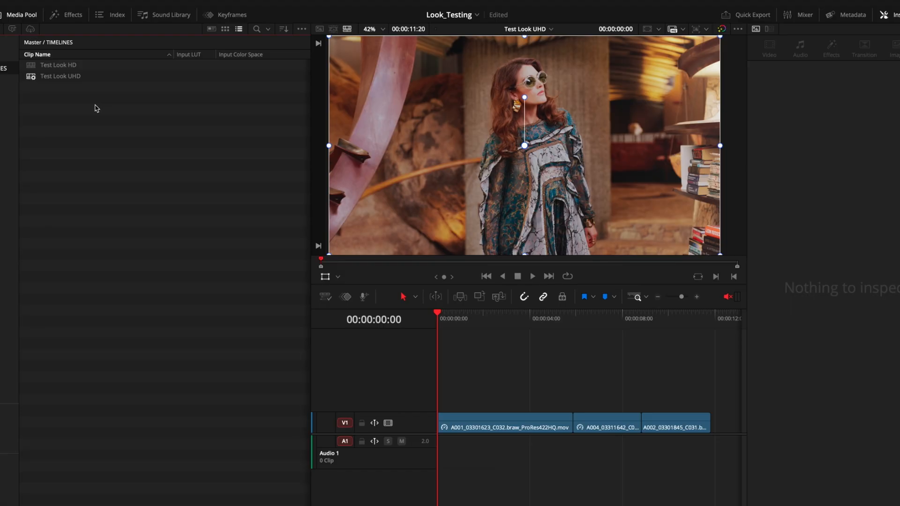
# Import the timeline file Test Look HD_edit.drt from the EXPORT folder into the TIMELINES bin
pyautogui.rightClick(96, 109)
pyautogui.moveTo(220, 113)
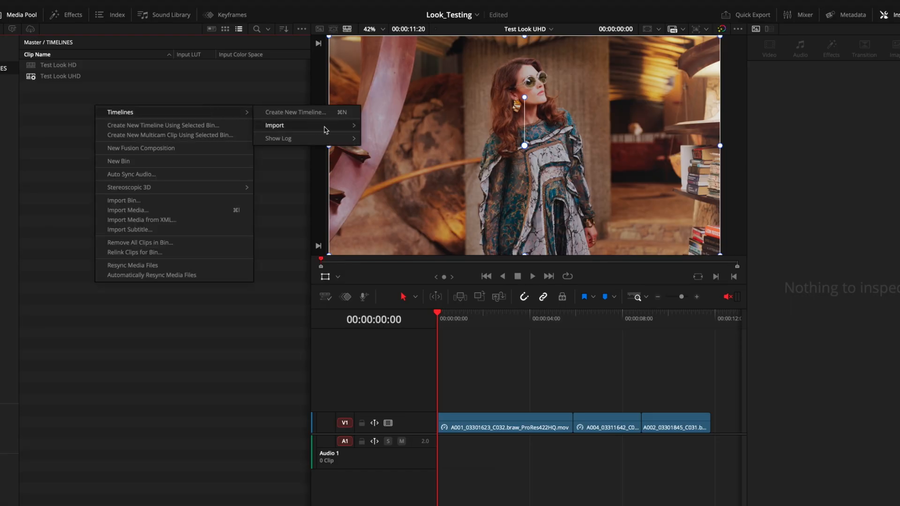
pyautogui.moveTo(326, 130)
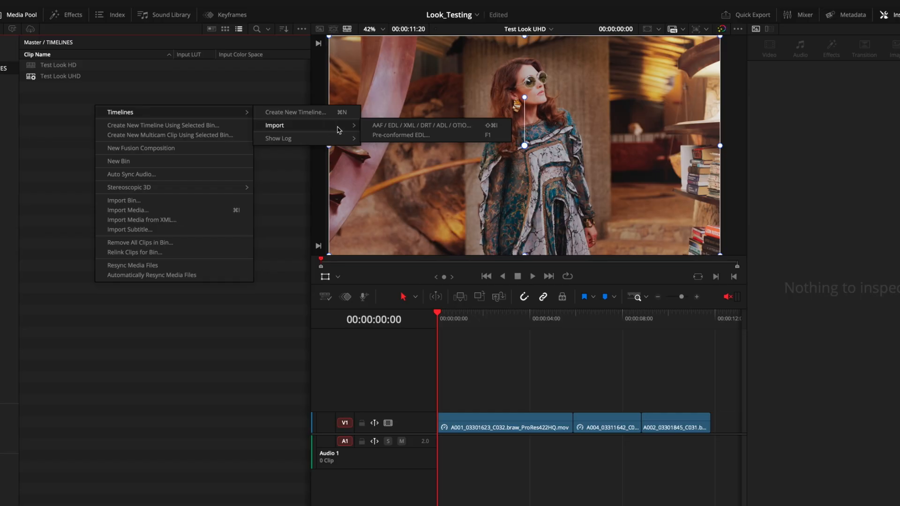
pyautogui.click(421, 128)
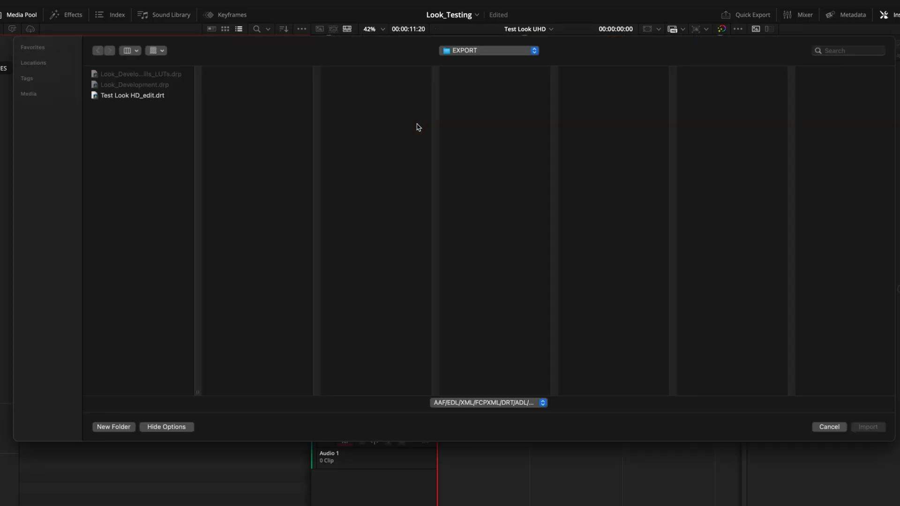
pyautogui.click(147, 100)
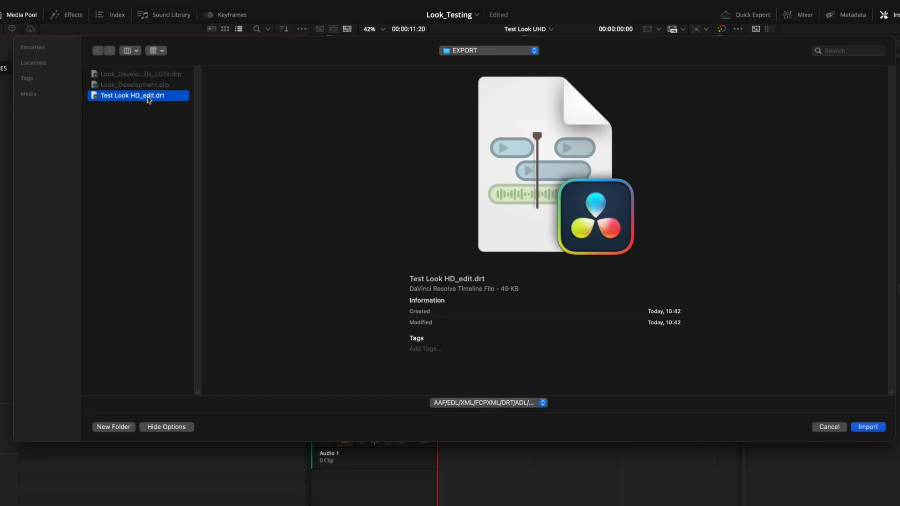
pyautogui.click(867, 427)
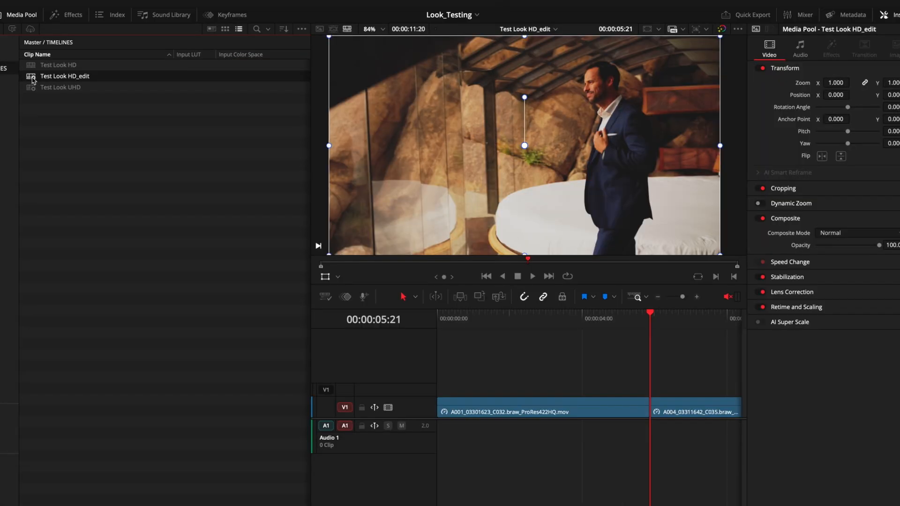
# Fit the imported Test Look HD_edit timeline to the view and scrub the playhead back to its start
pyautogui.click(510, 378)
pyautogui.hotkey('shift', 'z')
pyautogui.moveTo(485, 314); pyautogui.dragTo(428, 335)
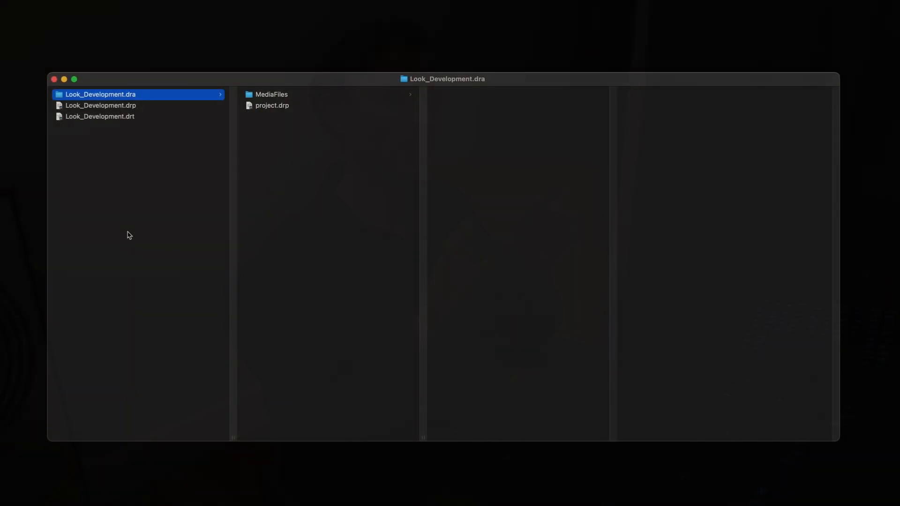
# Browse the Look_Development.dra archive in Finder and step through the .mov clips in its MediaFiles folder
pyautogui.press('Right')
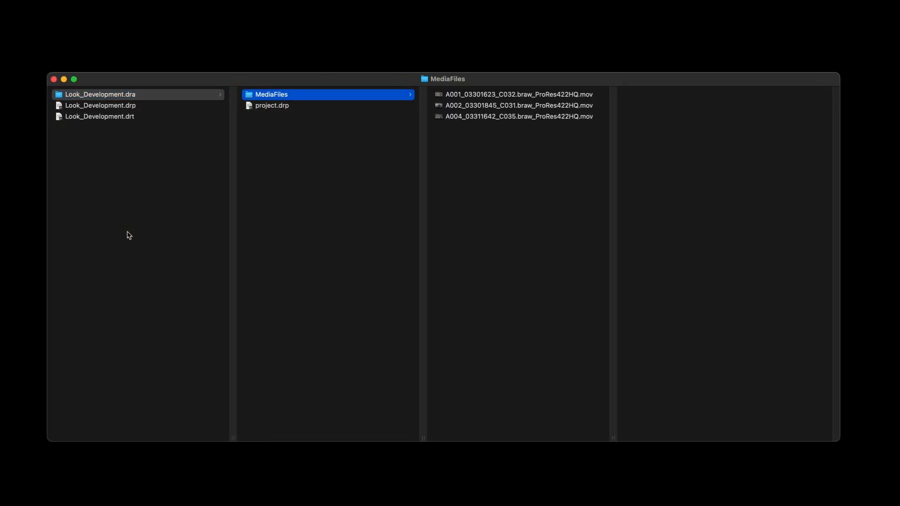
pyautogui.press('Right')
pyautogui.press('Down')
pyautogui.press('Down')
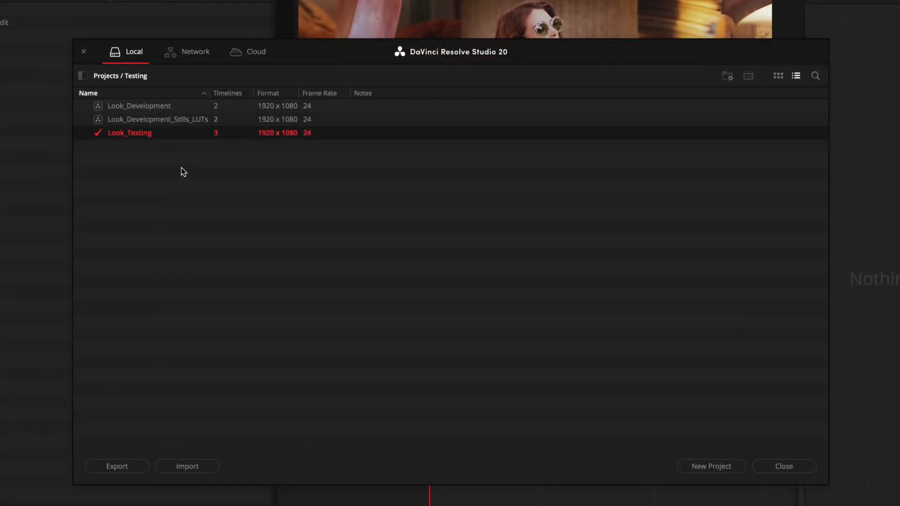
# Export the Look_Testing project as archive Look_Testing.dra to the EXPORT folder, with media files included and the render cache left out
pyautogui.rightClick(177, 134)
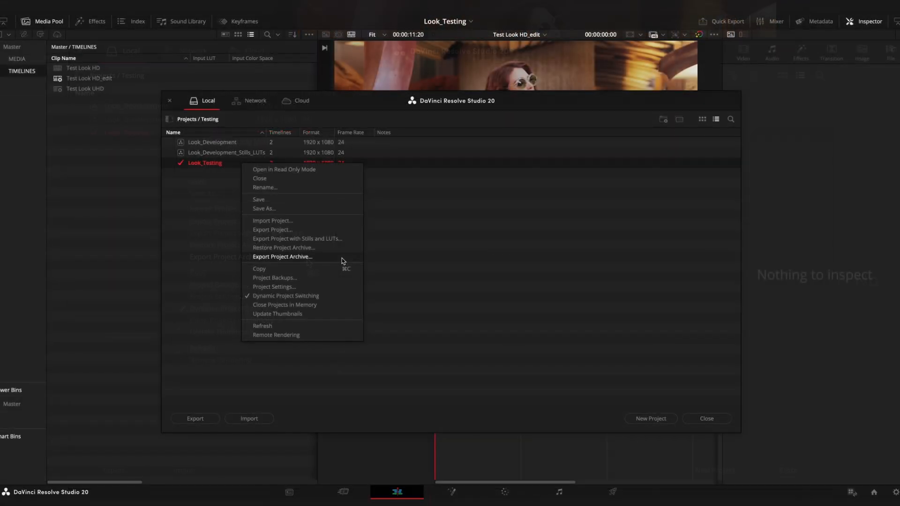
pyautogui.click(342, 260)
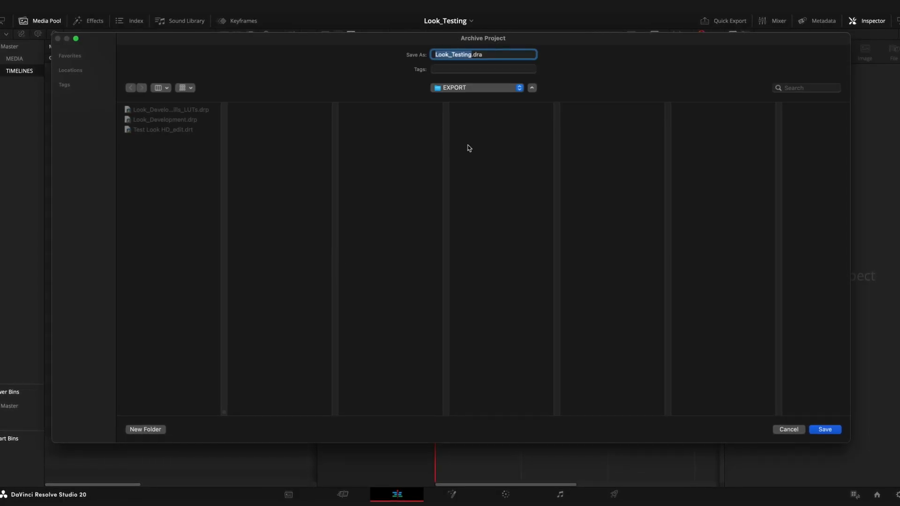
pyautogui.click(817, 429)
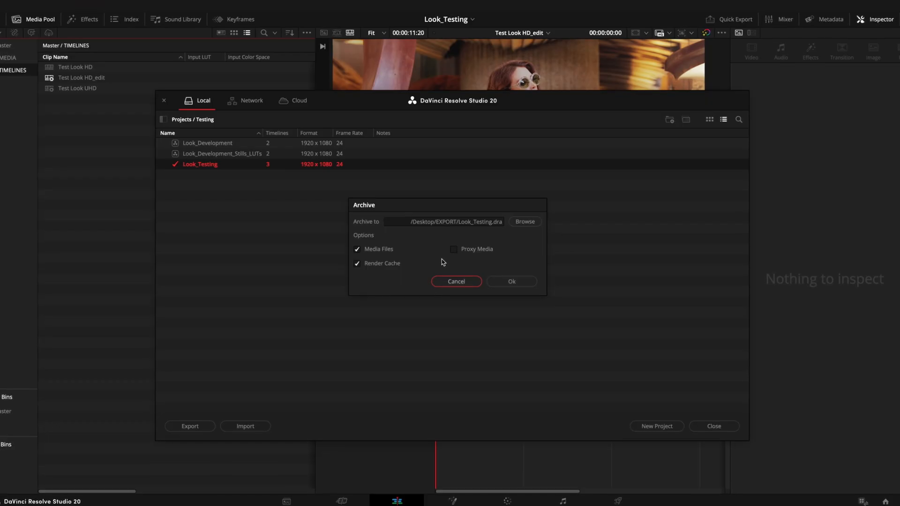
pyautogui.click(358, 265)
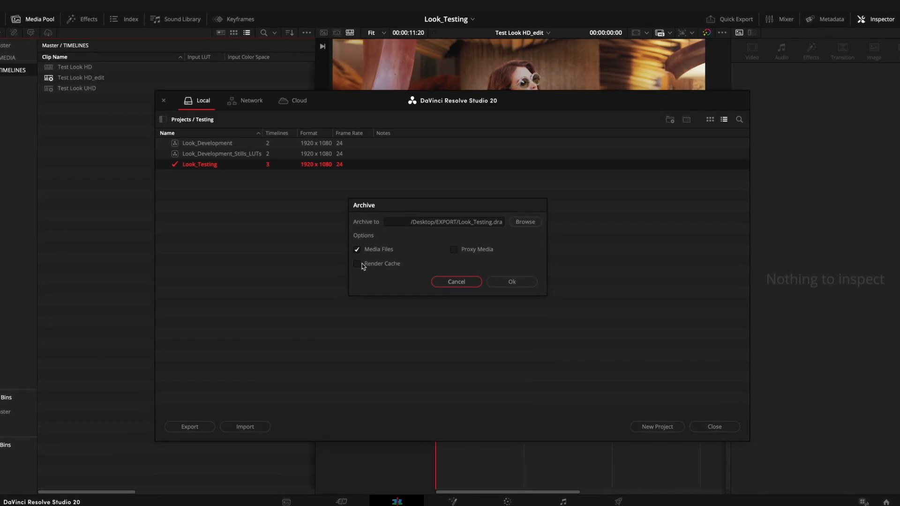
pyautogui.click(506, 283)
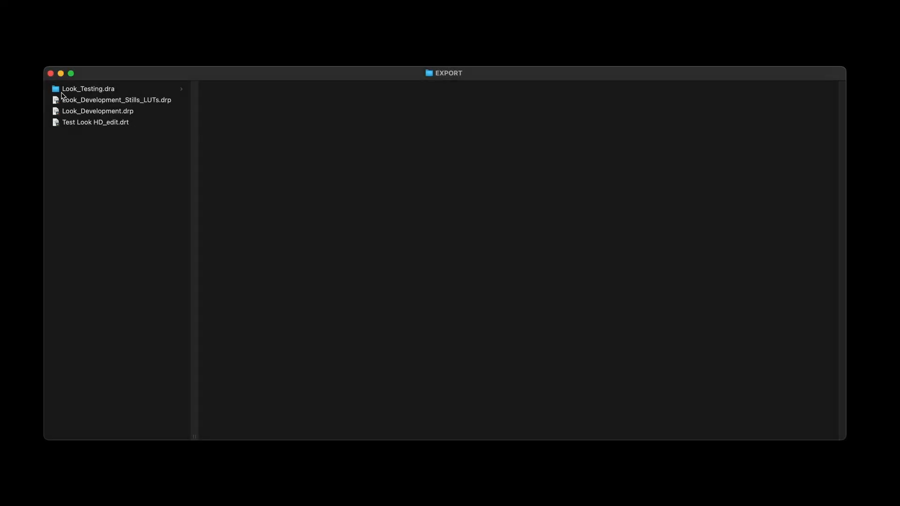
# Browse the Look_Testing.dra archive and its MediaFiles folder in Finder
pyautogui.click(136, 91)
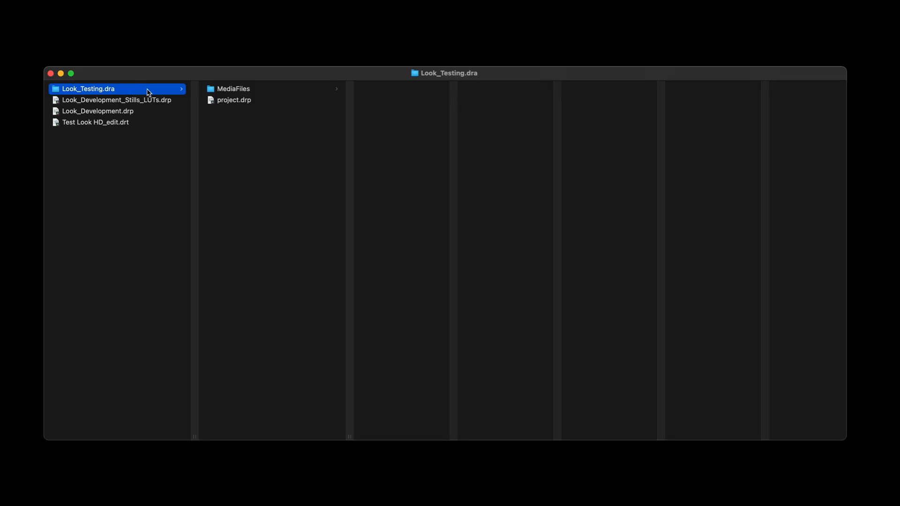
pyautogui.click(237, 89)
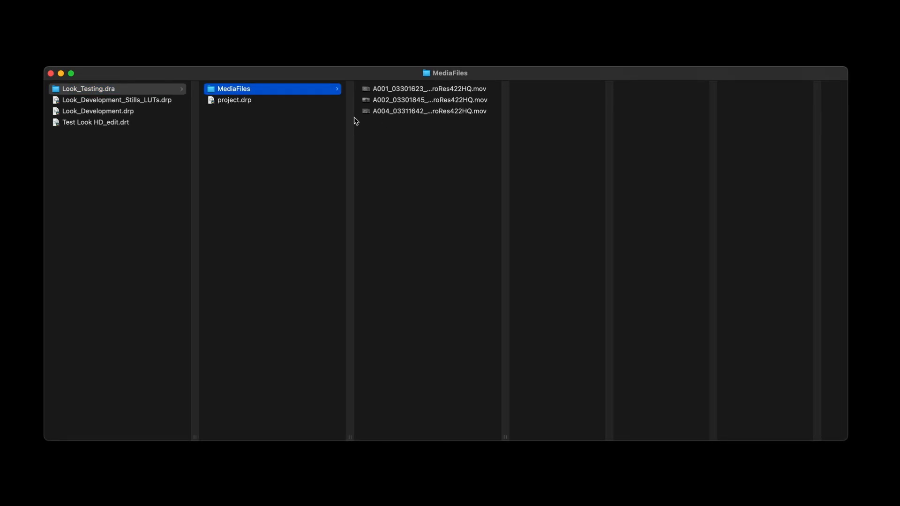
pyautogui.click(250, 119)
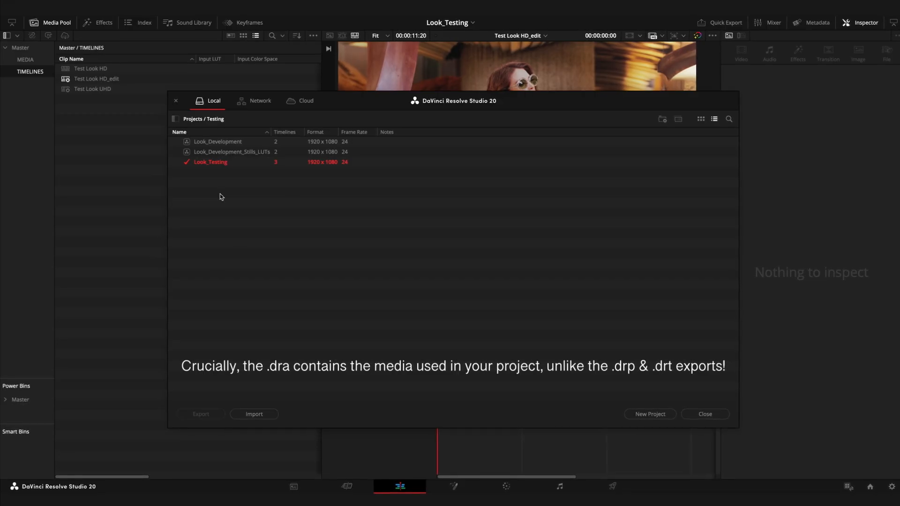
# Start restoring the project archive Look_Testing.dra from the EXPORT folder into the Testing project folder
pyautogui.rightClick(220, 195)
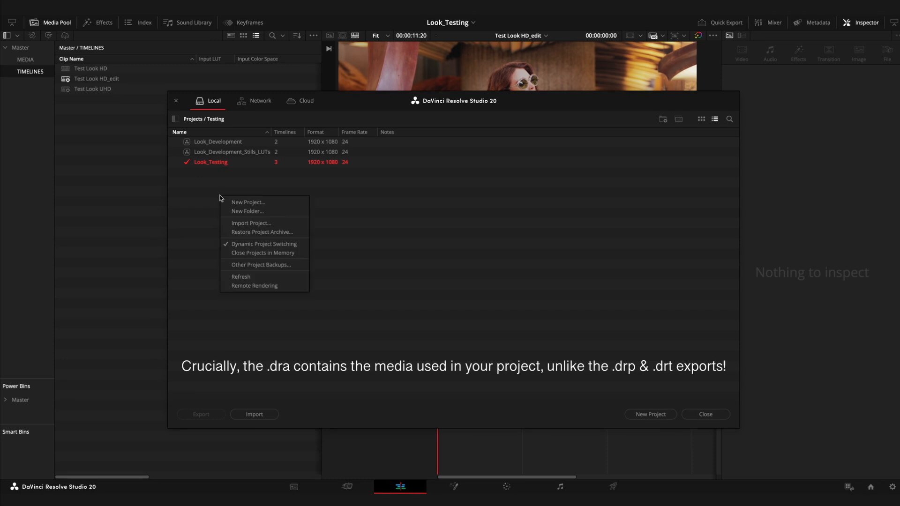
pyautogui.click(305, 235)
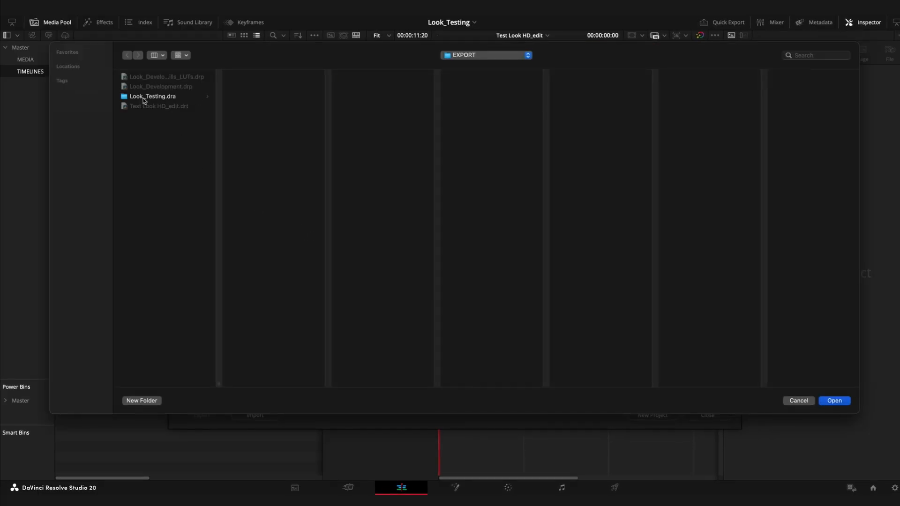
pyautogui.click(175, 99)
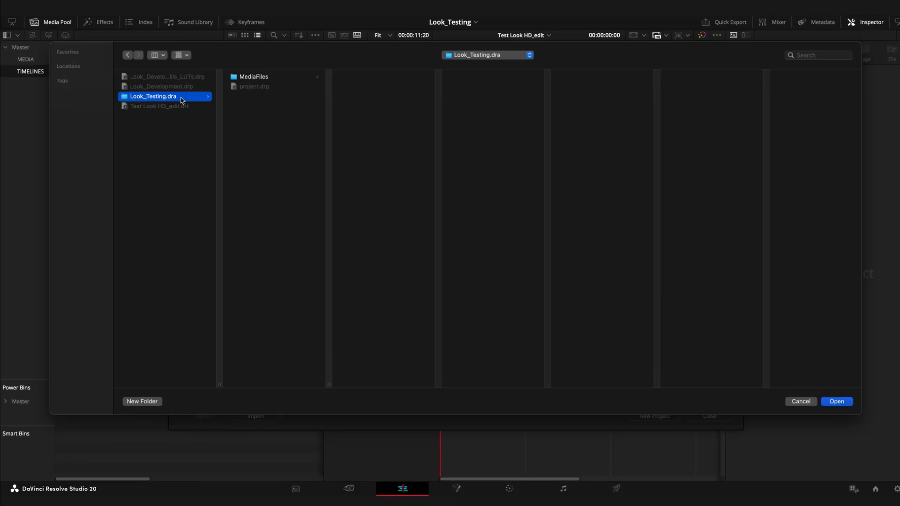
pyautogui.click(829, 402)
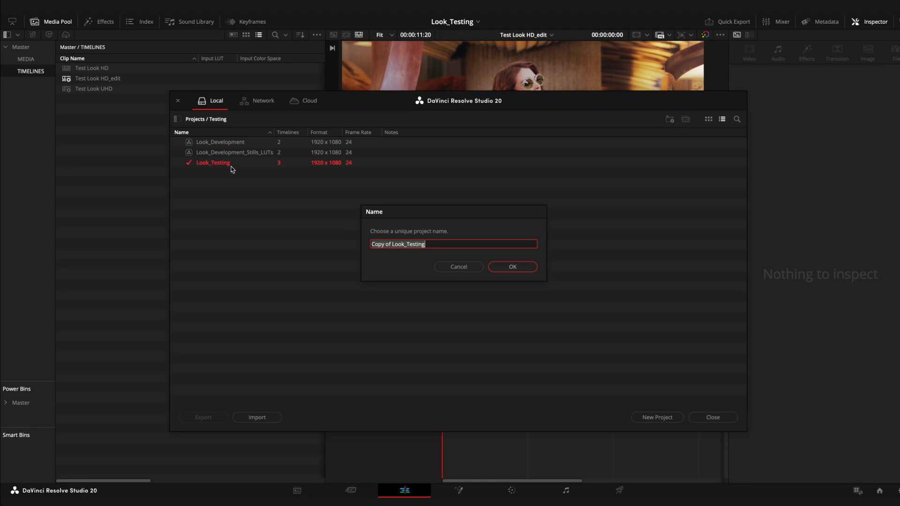
# Name the restored project Look_Testing_Restore and complete the restore
pyautogui.press('Left')
pyautogui.press('Right')
pyautogui.press('Right')
pyautogui.press('Right')
pyautogui.press('Right')
pyautogui.press('Right')
pyautogui.press('Right')
pyautogui.press('Right')
pyautogui.press('Right')
pyautogui.press('BackSpace')
pyautogui.press('BackSpace')
pyautogui.press('BackSpace')
pyautogui.press('BackSpace')
pyautogui.press('BackSpace')
pyautogui.press('BackSpace')
pyautogui.press('BackSpace')
pyautogui.press('BackSpace')
pyautogui.press('End')
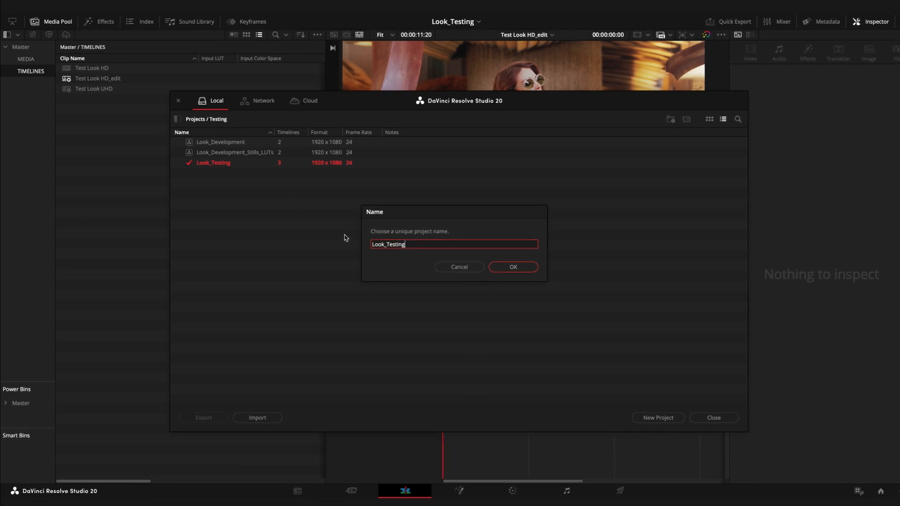
pyautogui.write('_Restore')
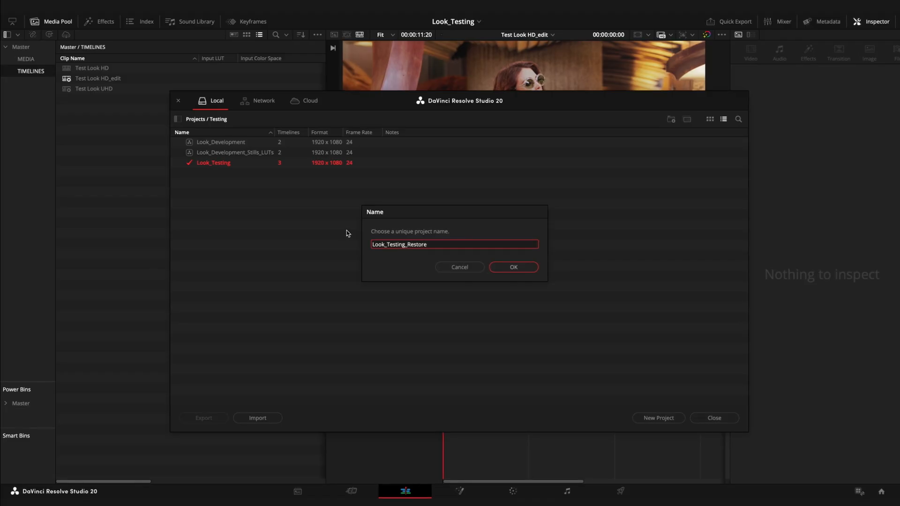
pyautogui.click(508, 271)
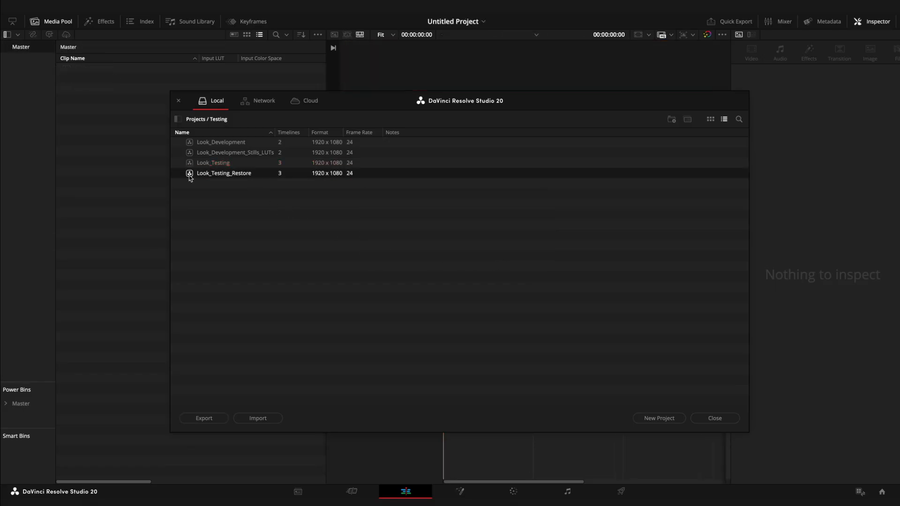
# Open the Look_Testing_Restore project and scrub through its timeline on the Color page to check the grades
pyautogui.rightClick(191, 178)
pyautogui.click(223, 181)
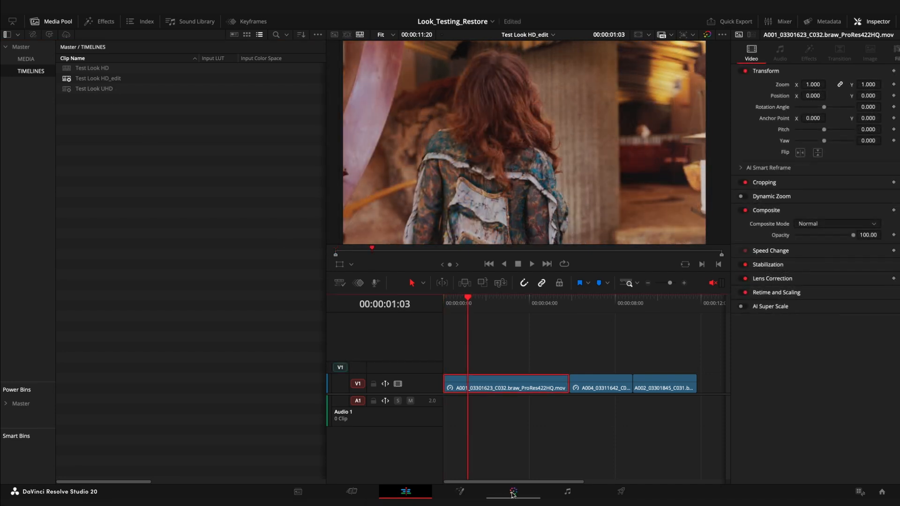
pyautogui.hotkey('shift', '6')
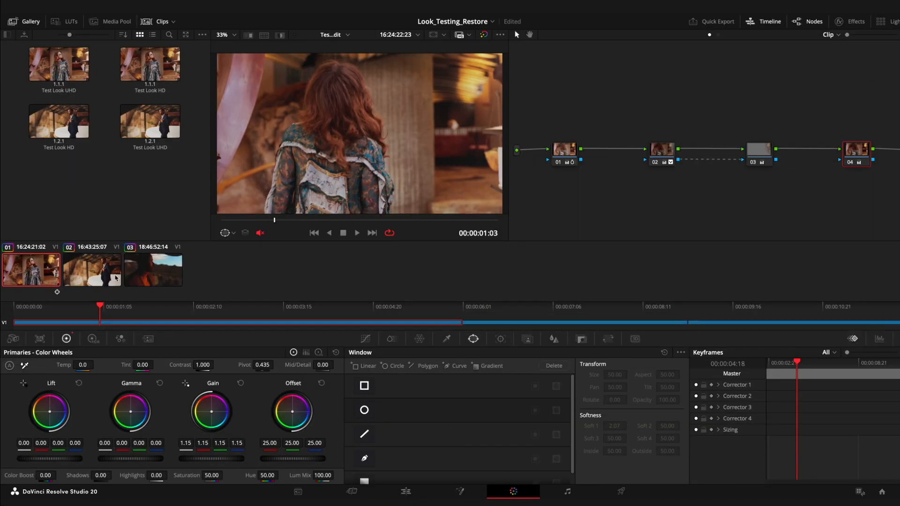
pyautogui.moveTo(124, 306); pyautogui.dragTo(324, 294)
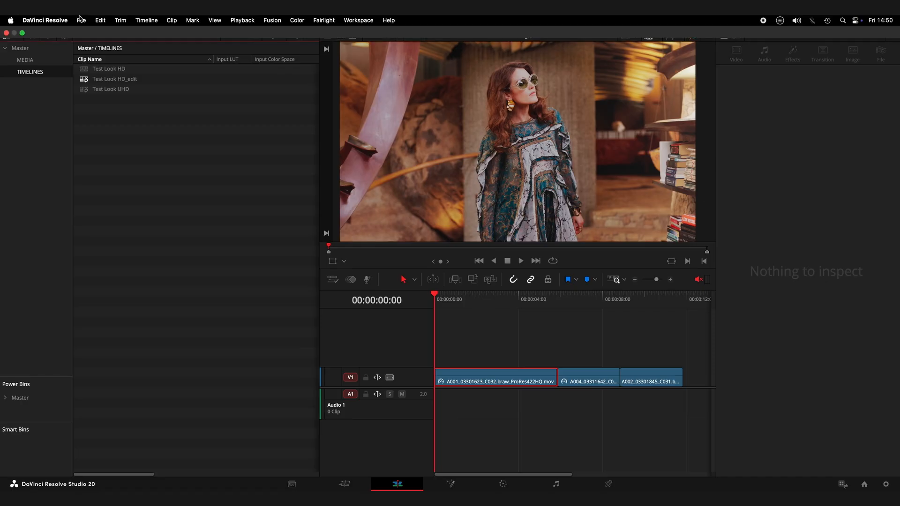
# Open Media Management and look through its copy options for the entire project, timelines and clips
pyautogui.click(81, 20)
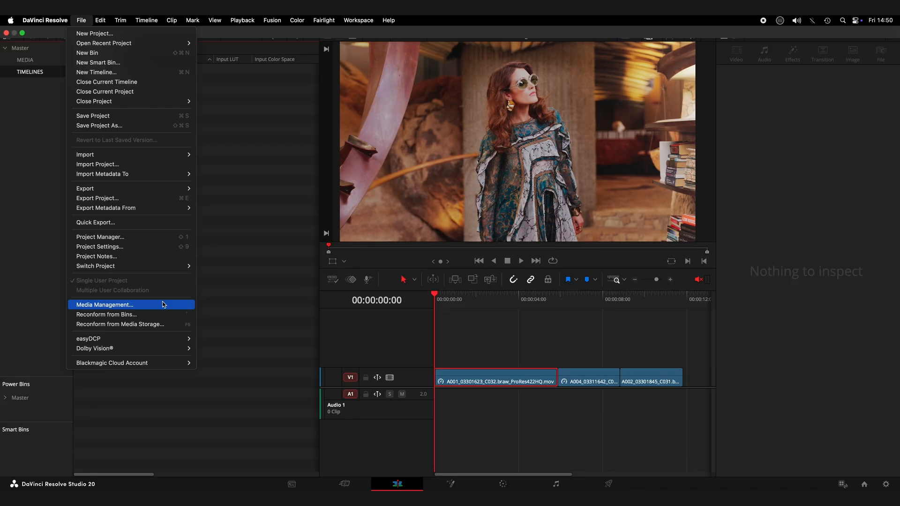
pyautogui.click(105, 306)
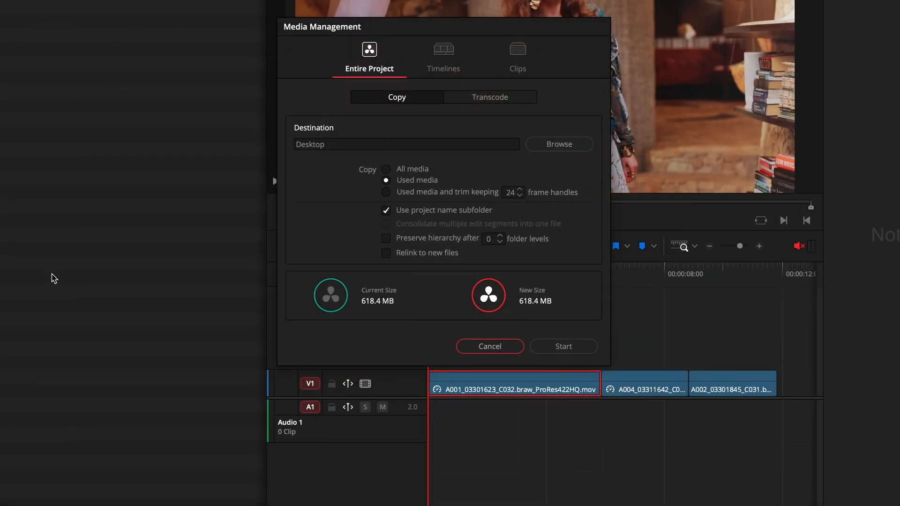
pyautogui.click(441, 51)
pyautogui.click(517, 52)
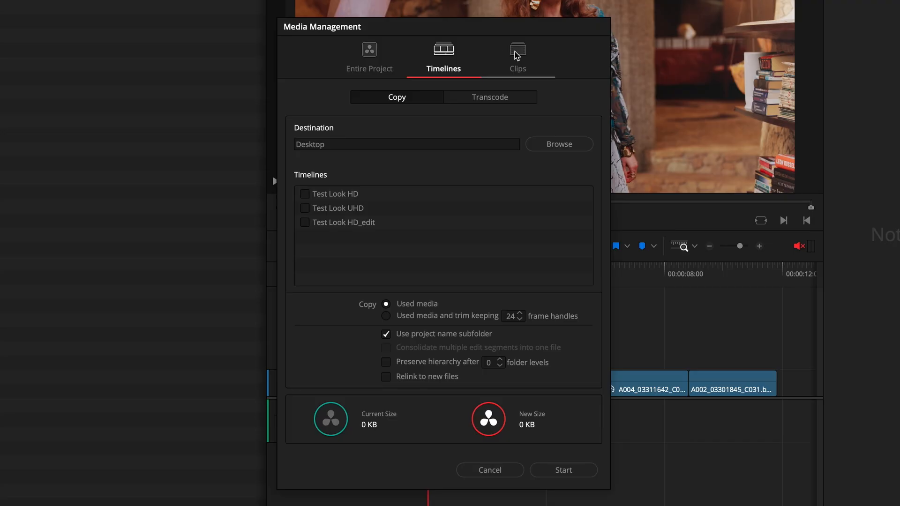